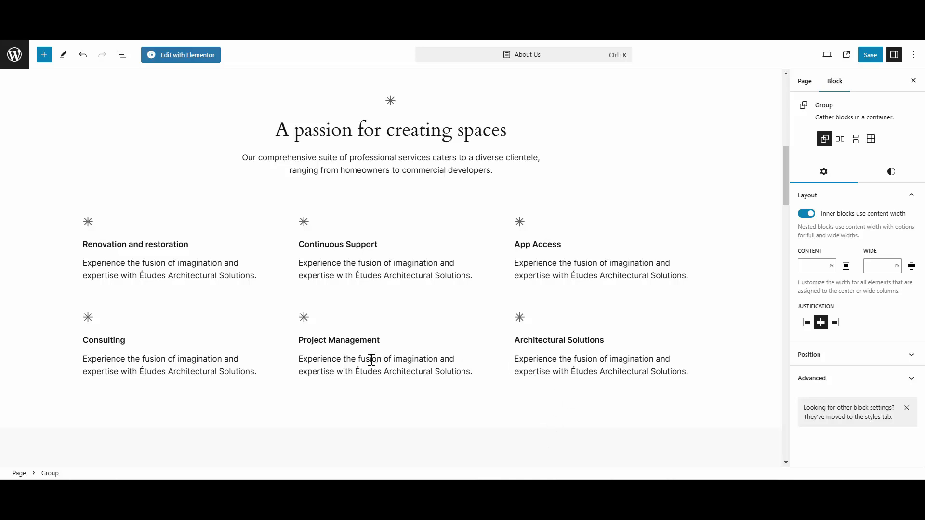
- Work up from the Consulting, Project Management and Architectural Solutions blocks to select the entire second Columns row
left_click(124, 367)
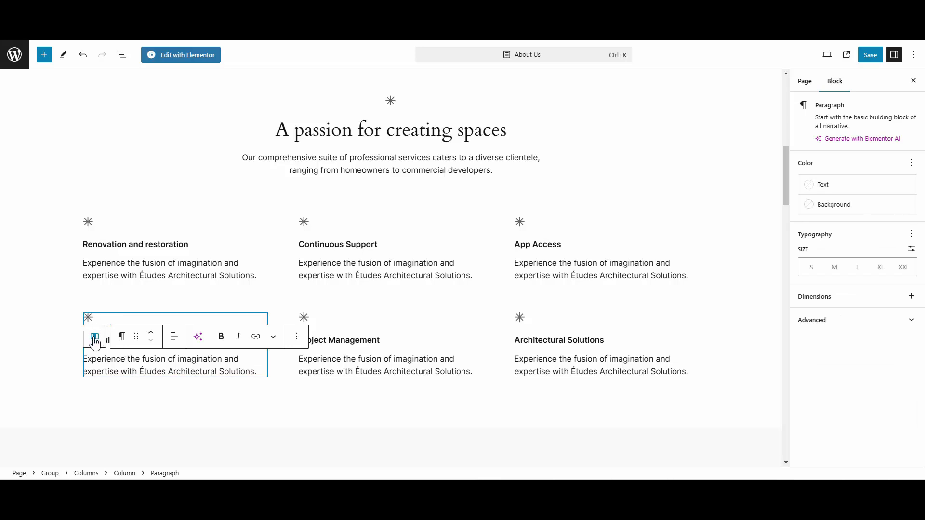
left_click(94, 336)
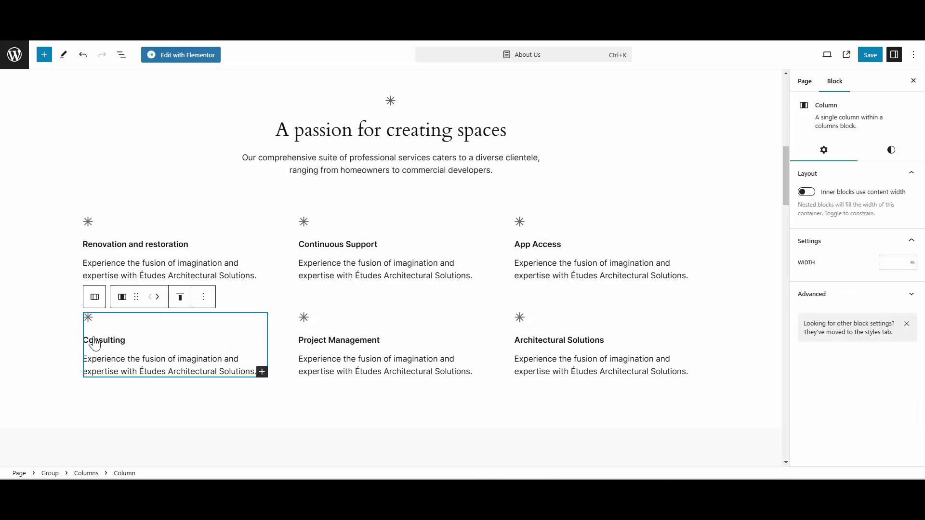
left_click(304, 320)
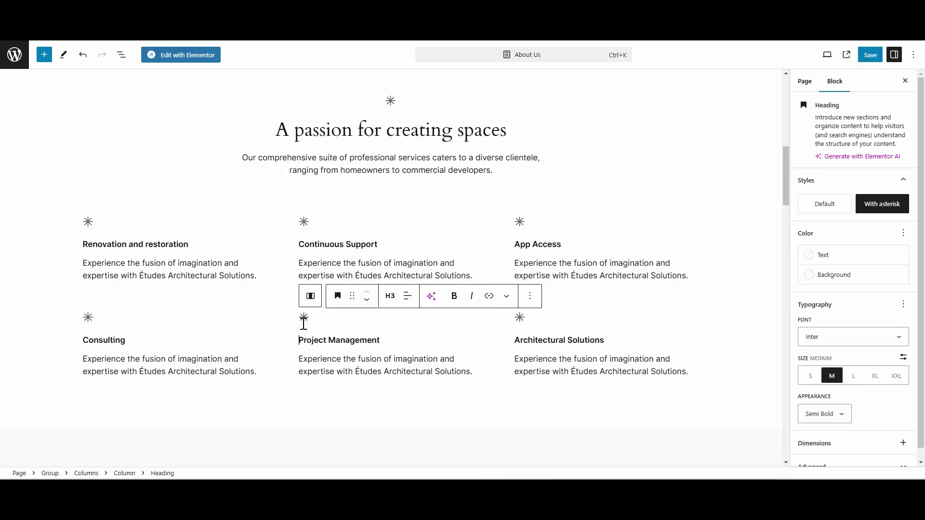
left_click(330, 359)
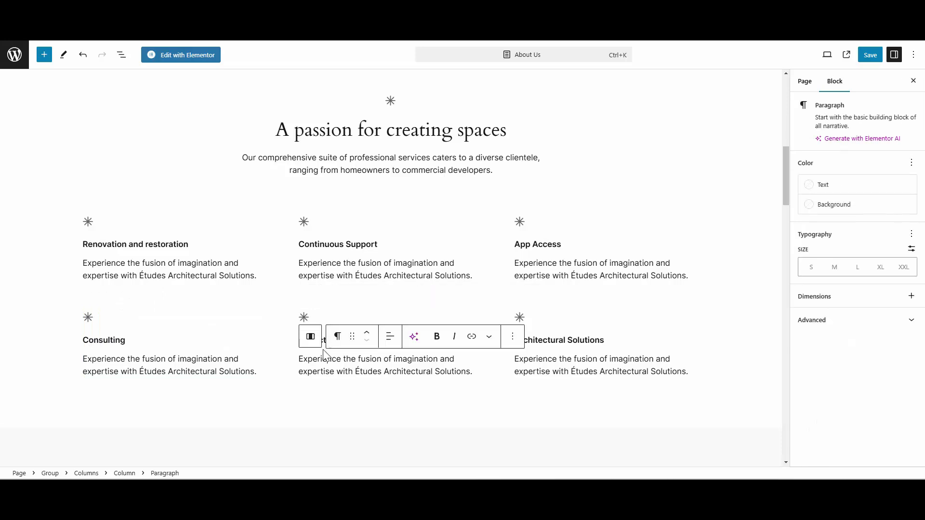
left_click(560, 352)
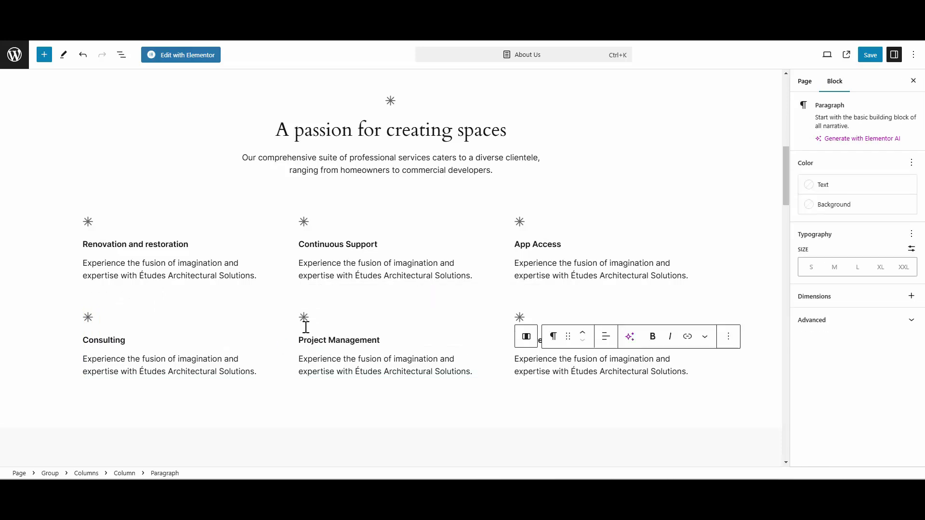
left_click(316, 357)
left_click(521, 319)
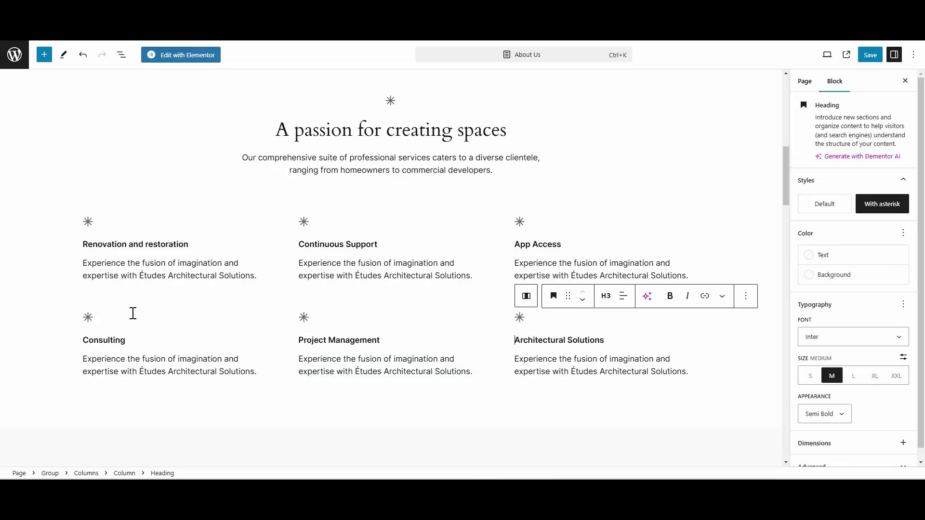
left_click(94, 322)
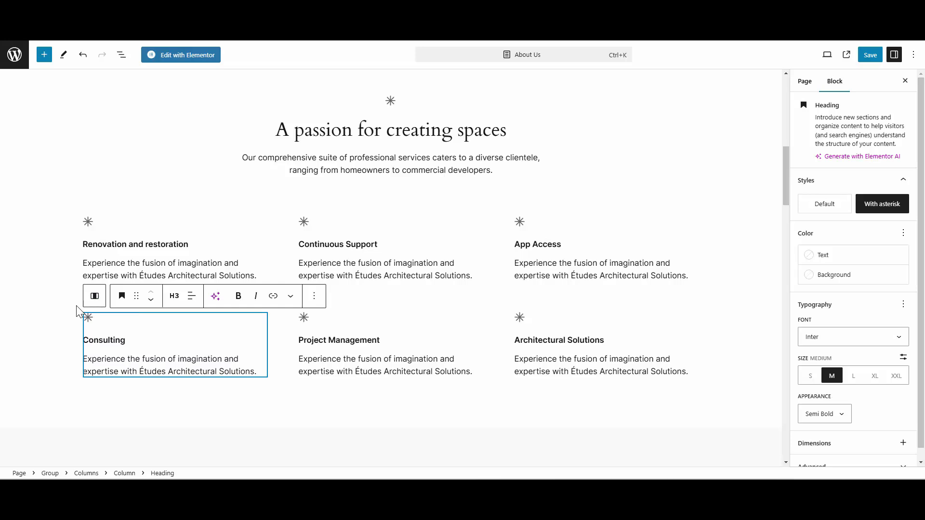
left_click(281, 334)
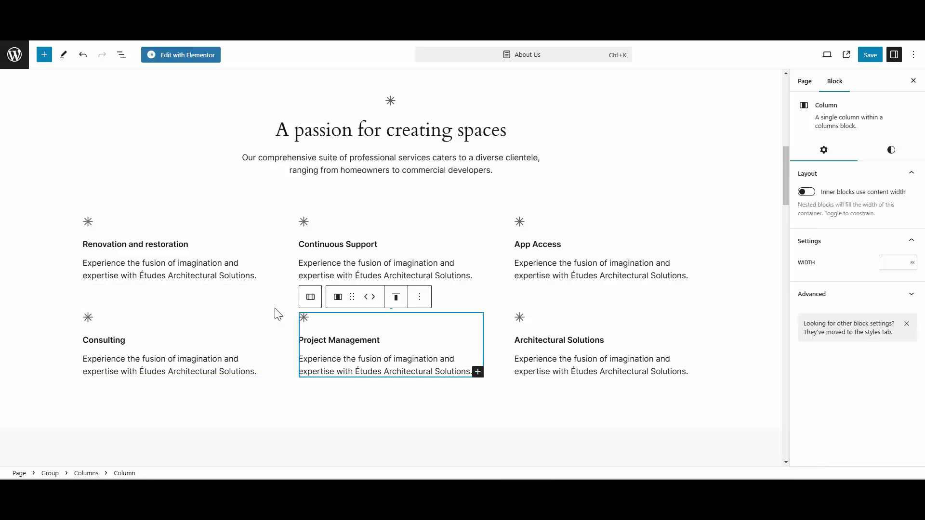
left_click(310, 297)
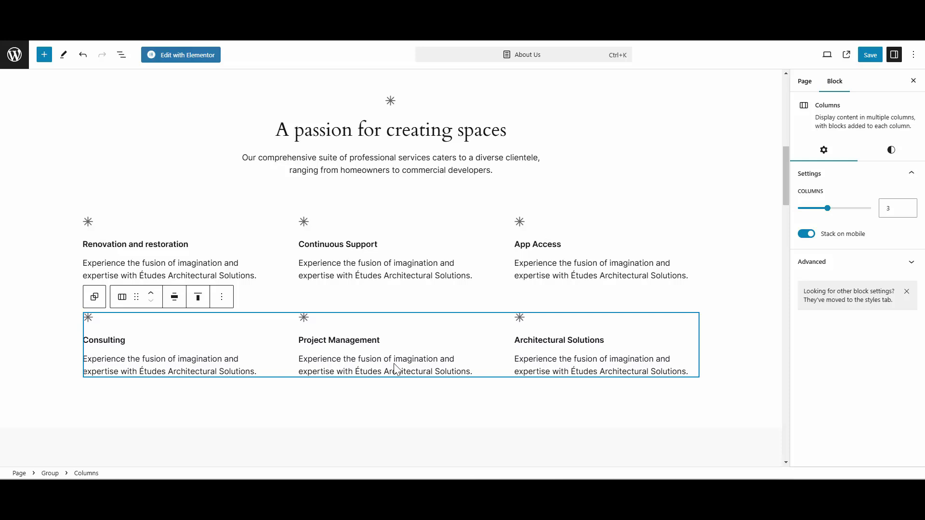
- Show the Document Overview's Outline with the About Us H1, H2 and H3 heading hierarchy
scroll(261, 338, "up", 1)
left_click(241, 254)
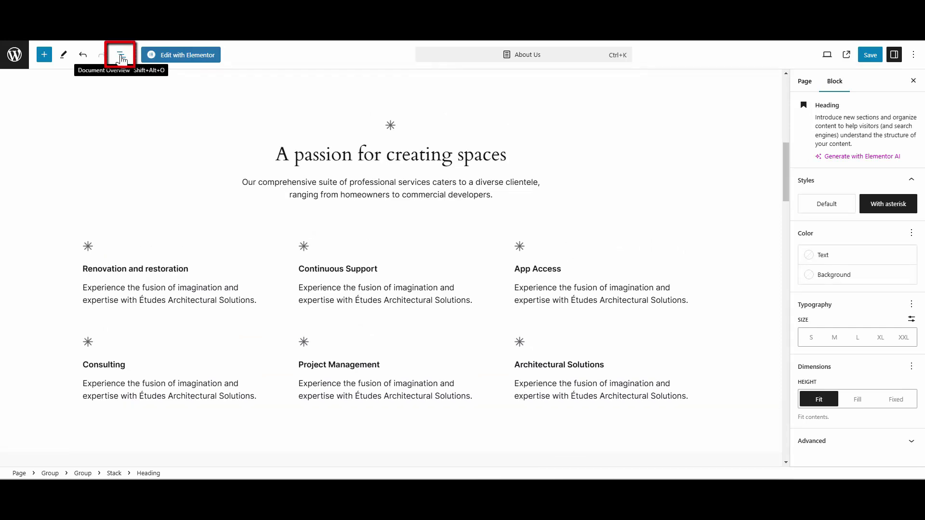
left_click(121, 56)
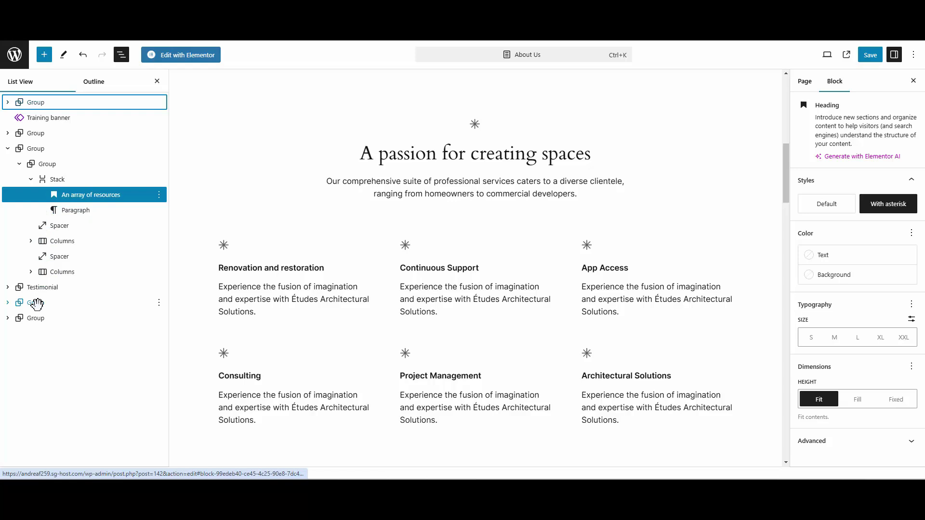
left_click(91, 84)
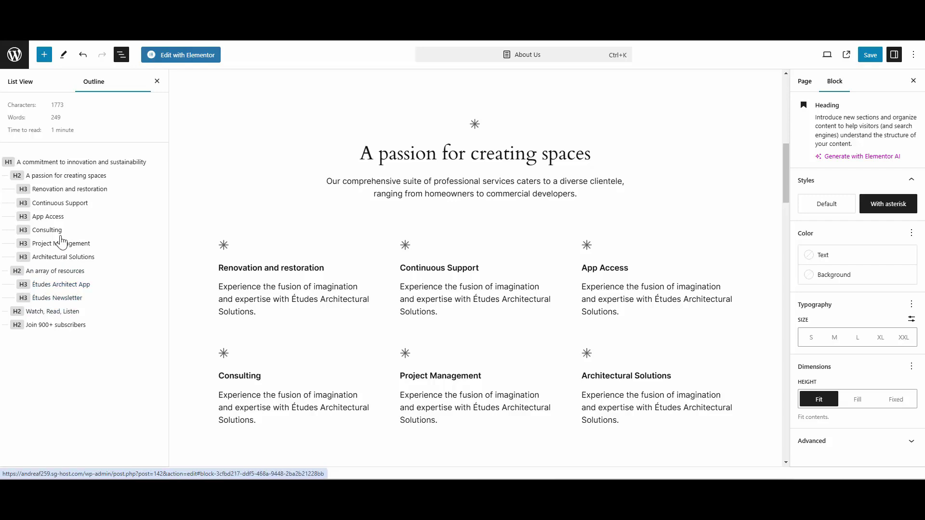
- Return to List View and select the second services Columns row from the Consulting paragraph
left_click(14, 84)
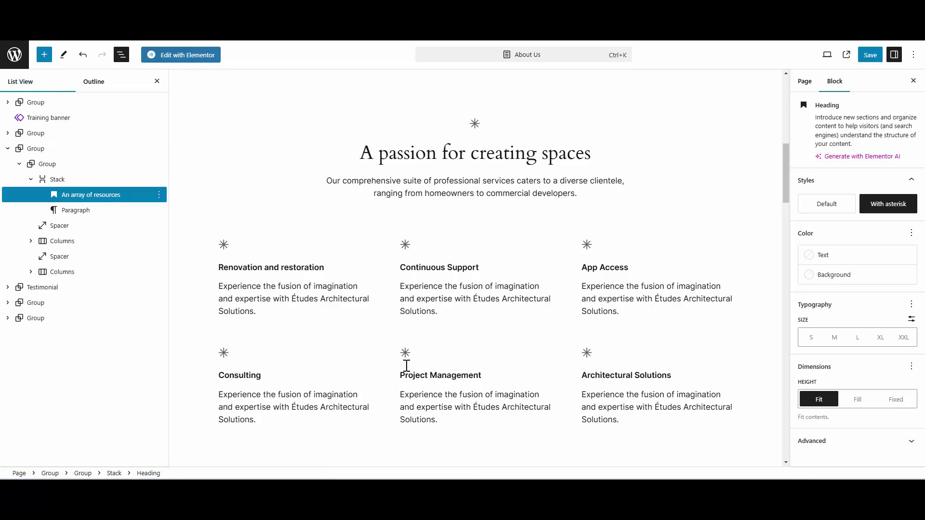
scroll(405, 361, "down", 1)
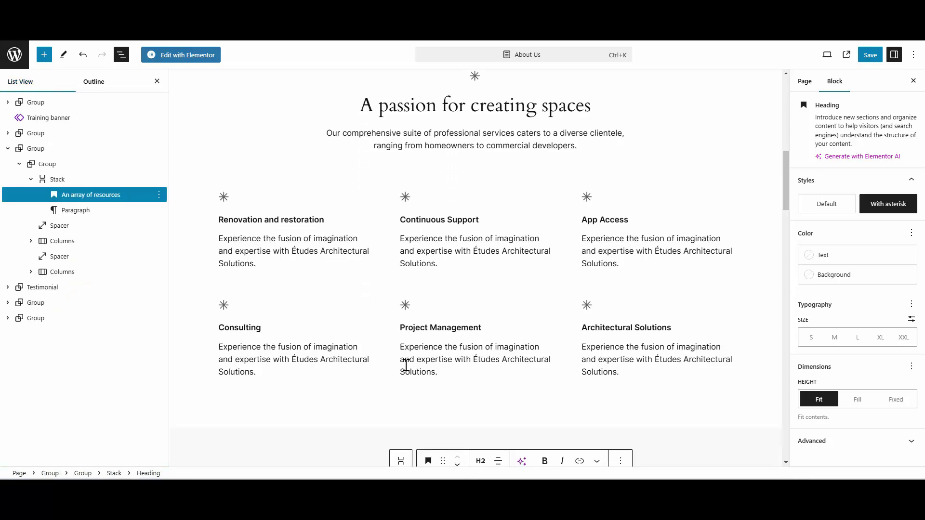
left_click(279, 348)
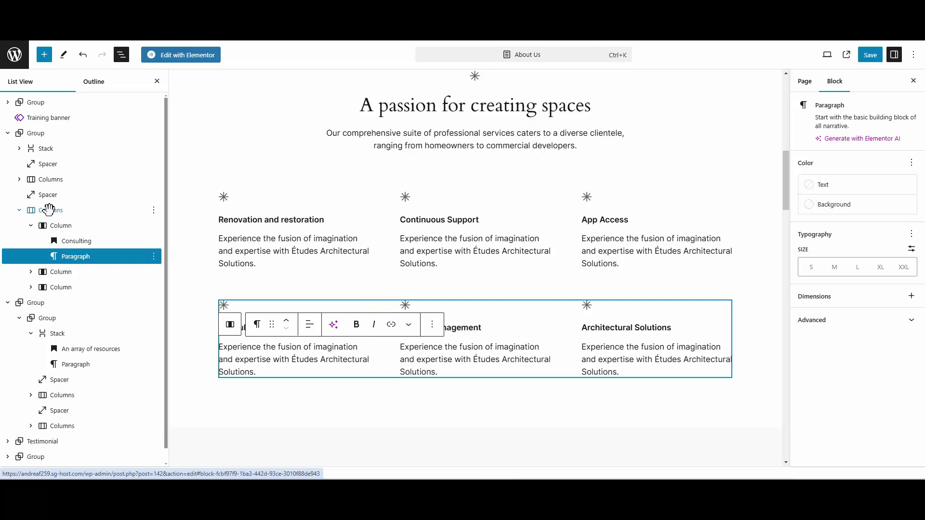
left_click(49, 209)
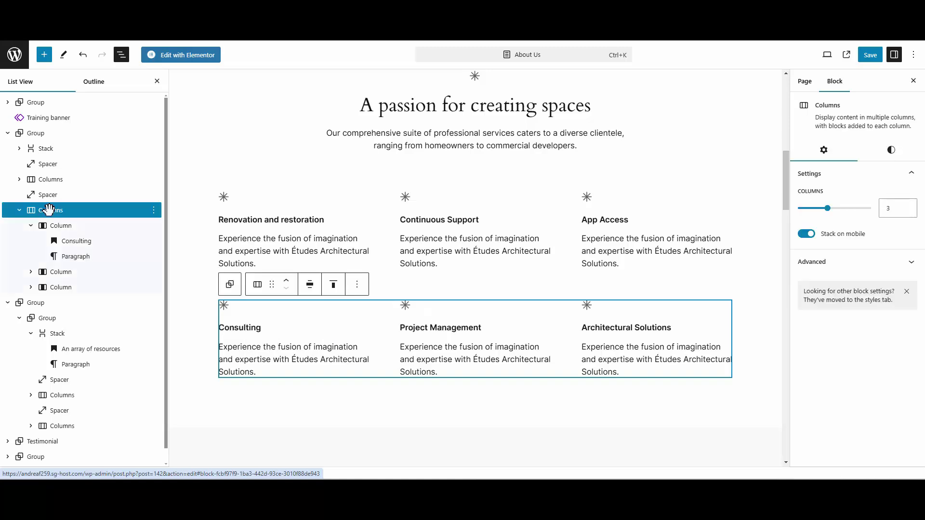
- Duplicate the Consulting / Project Management / Architectural Solutions Columns row from its List View options menu
left_click(153, 211)
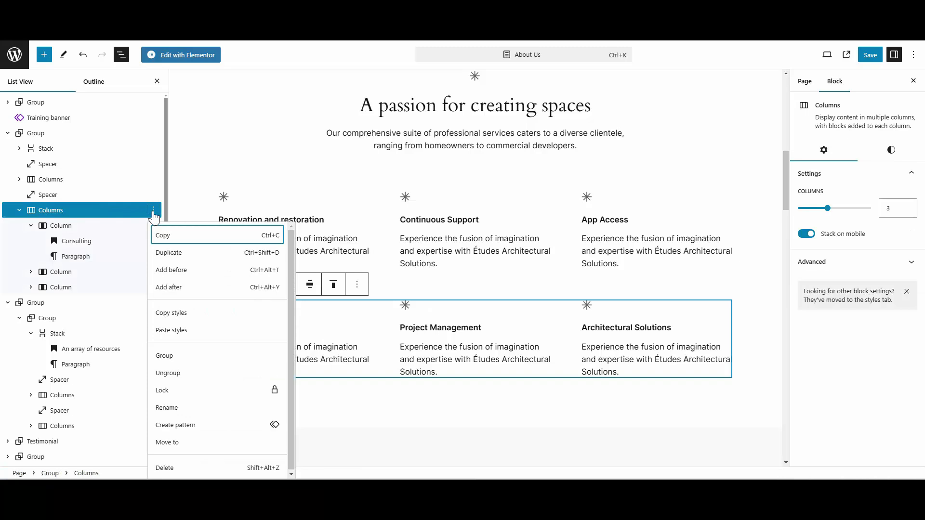
left_click(164, 254)
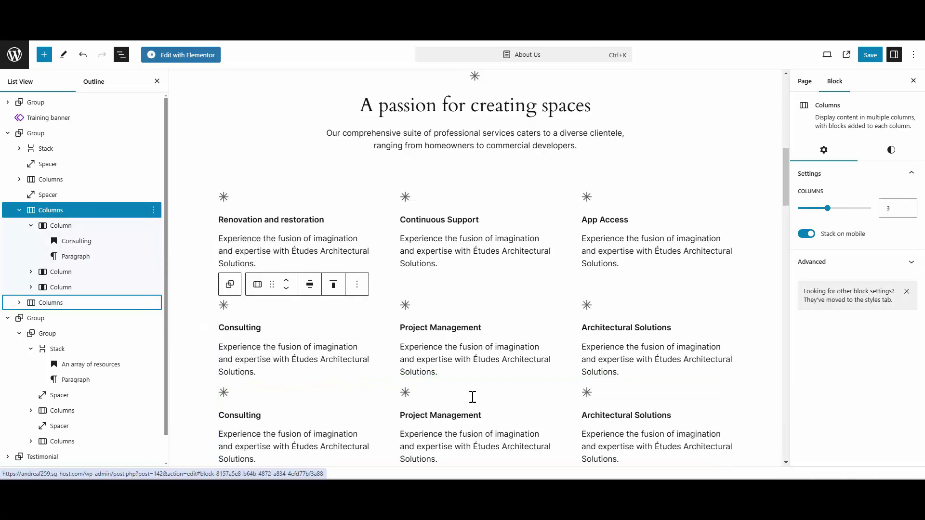
scroll(475, 395, "down", 1)
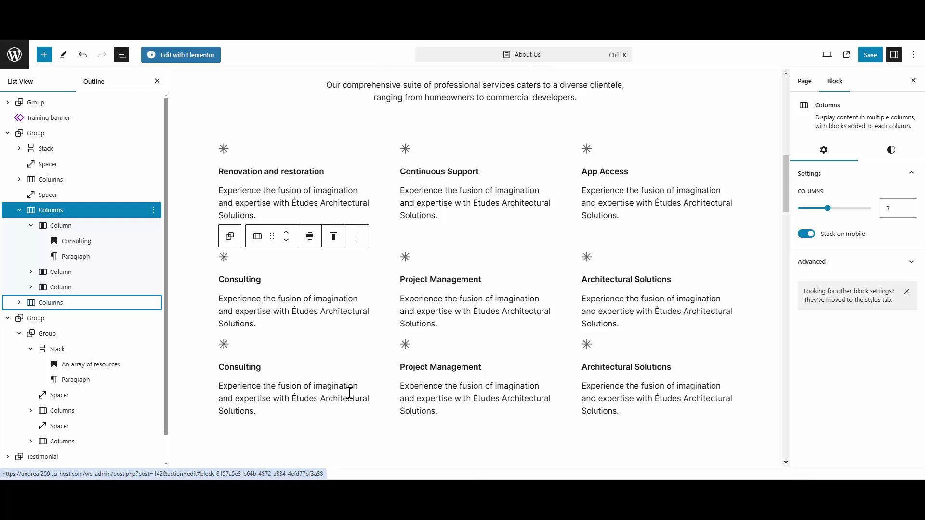
mouse_move(260, 337)
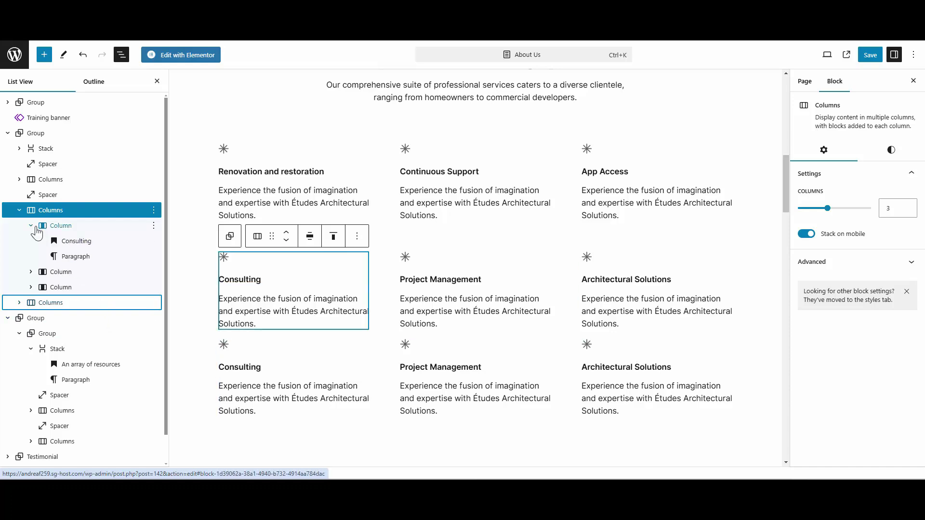
- Select the whole 'An array of resources' Group via its heading, paragraph and List View parent row
left_click(506, 238)
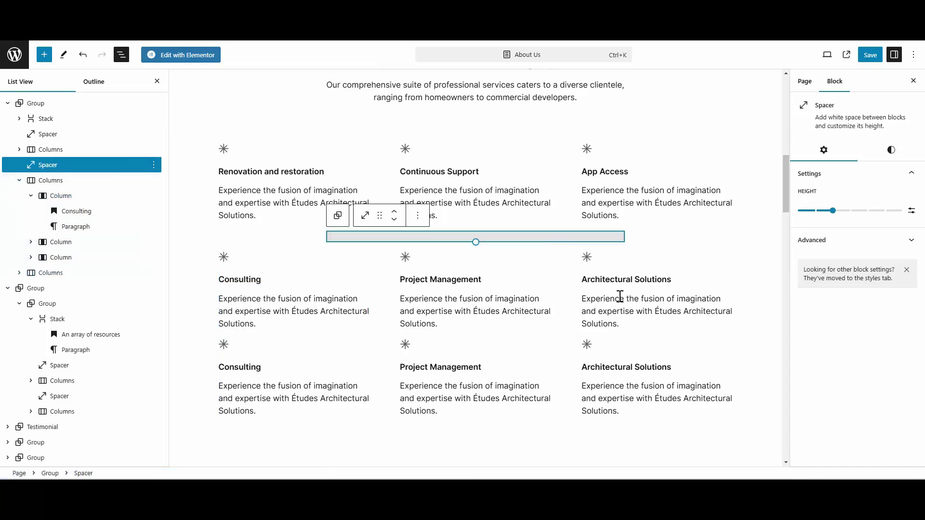
left_click(620, 295)
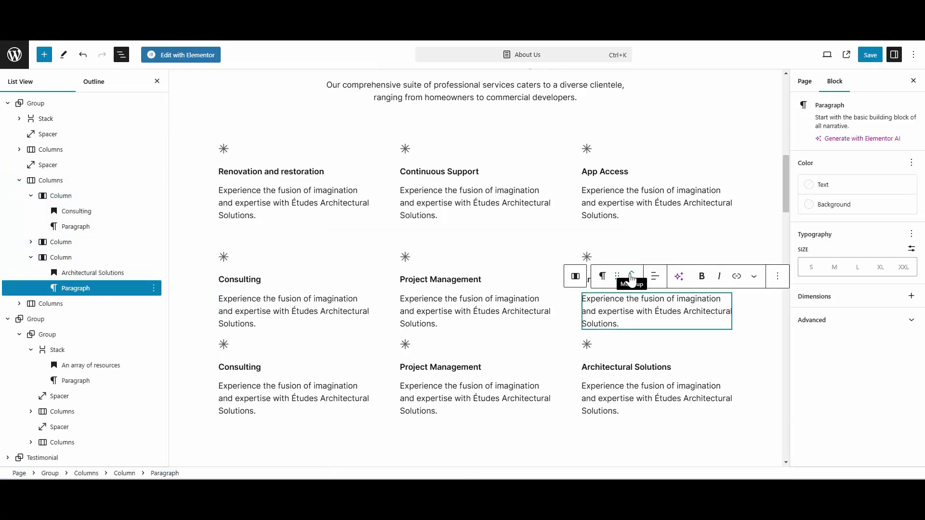
scroll(657, 323, "down", 5)
scroll(658, 342, "down", 3)
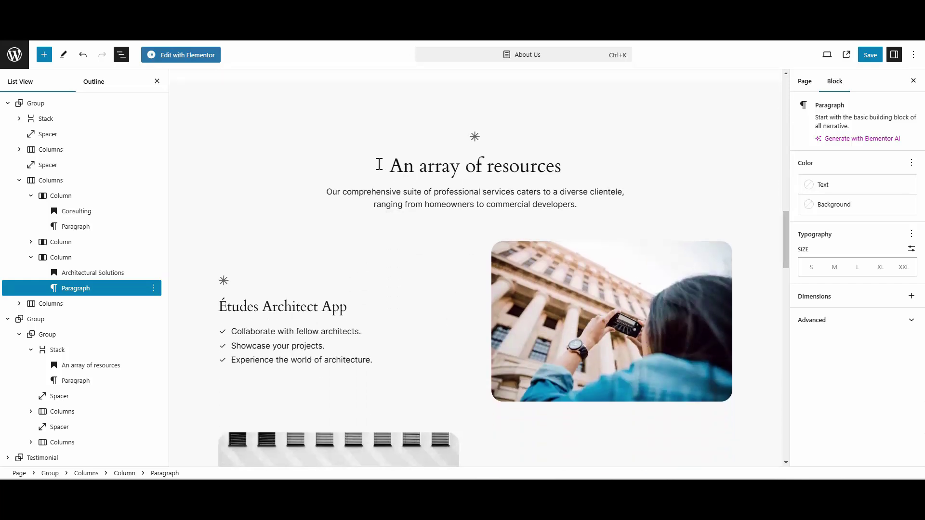
left_click(464, 165)
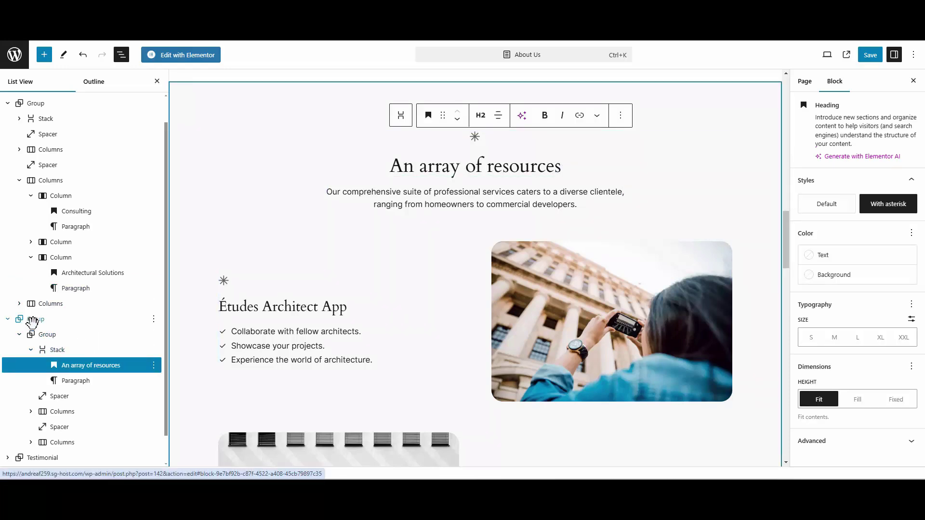
scroll(394, 262, "up", 5)
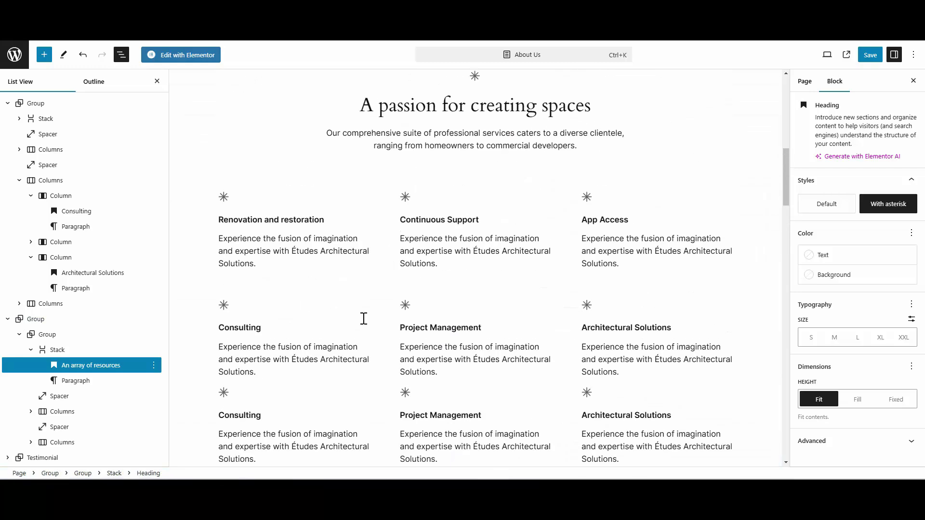
scroll(487, 293, "down", 8)
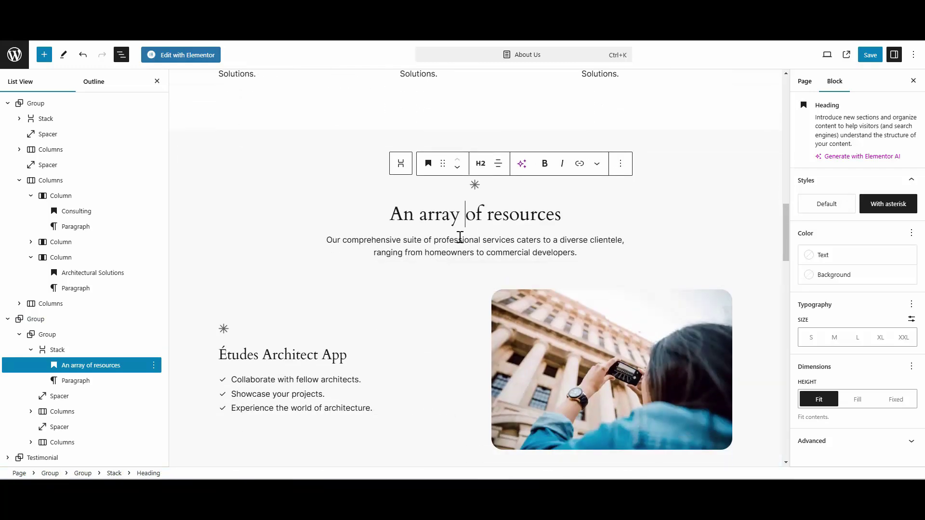
left_click(460, 237)
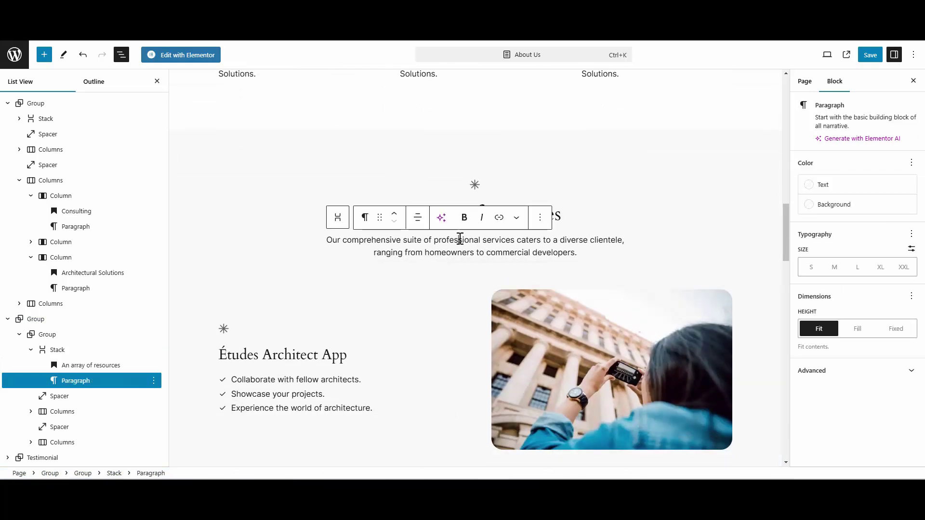
left_click(30, 321)
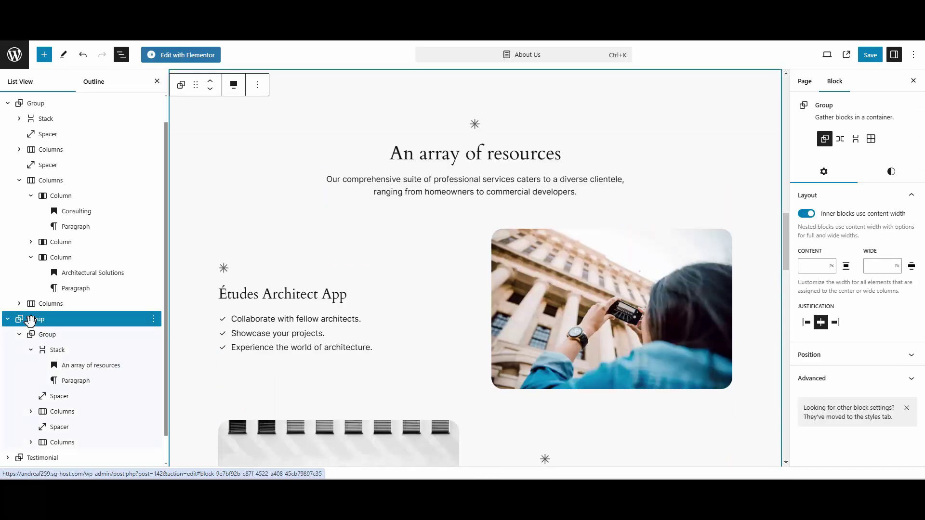
- Drag the 'An array of resources' Group above 'A passion for creating spaces' in List View
left_click_drag(30, 320, 31, 143)
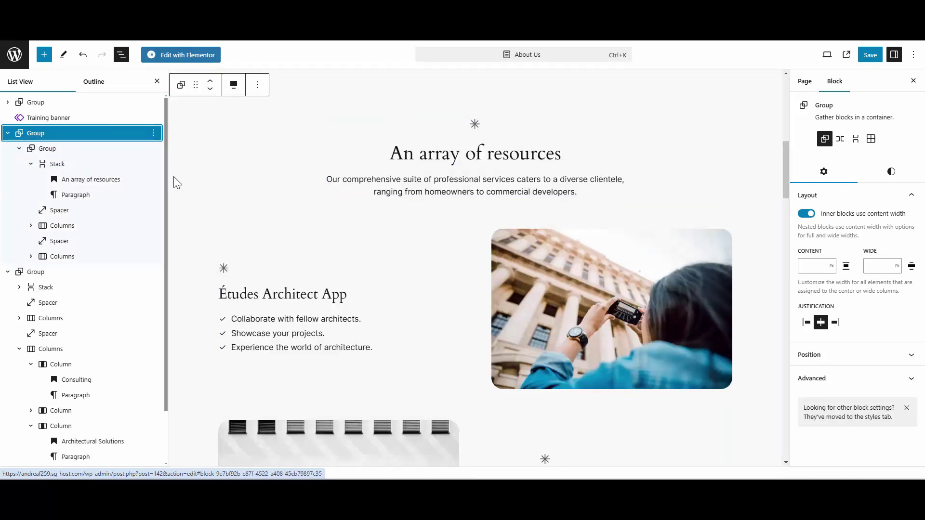
scroll(175, 182, "down", 3)
scroll(175, 182, "down", 10)
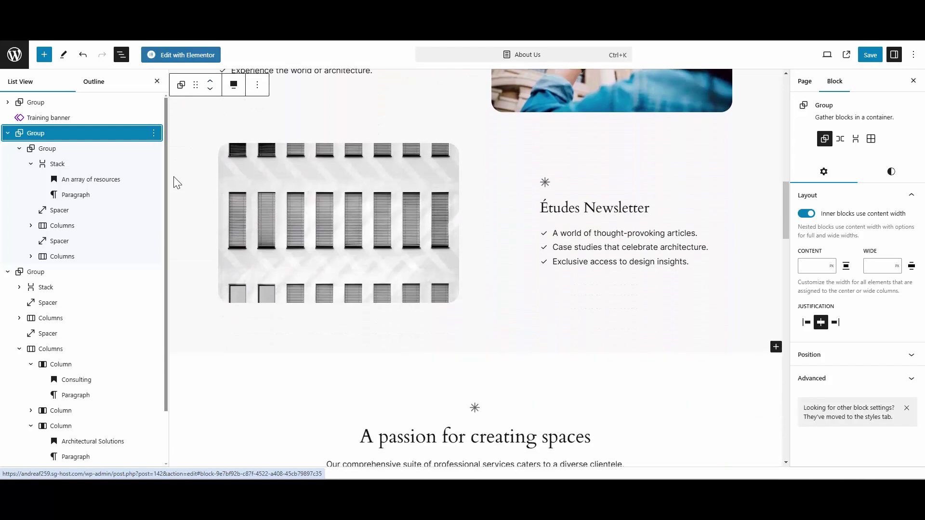
scroll(175, 183, "down", 3)
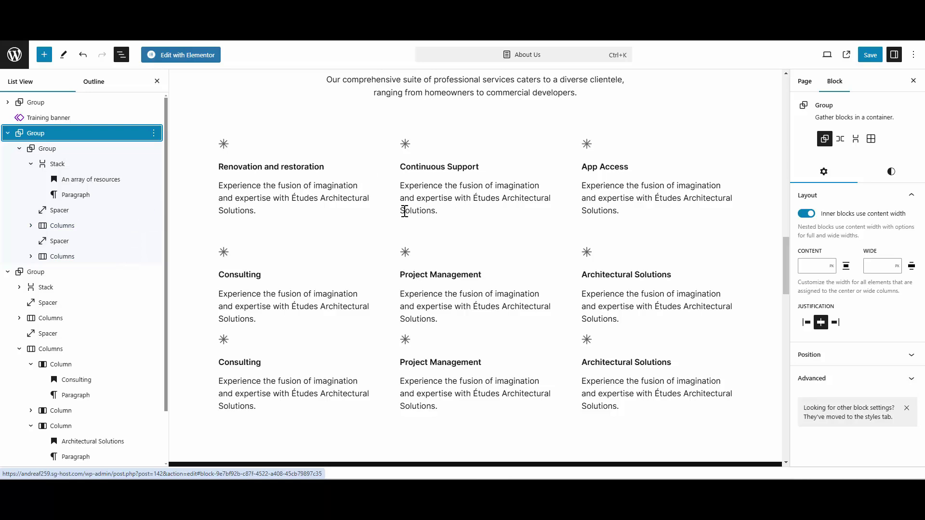
- Open the List View options menu of the Columns block in the moved section
left_click(154, 225)
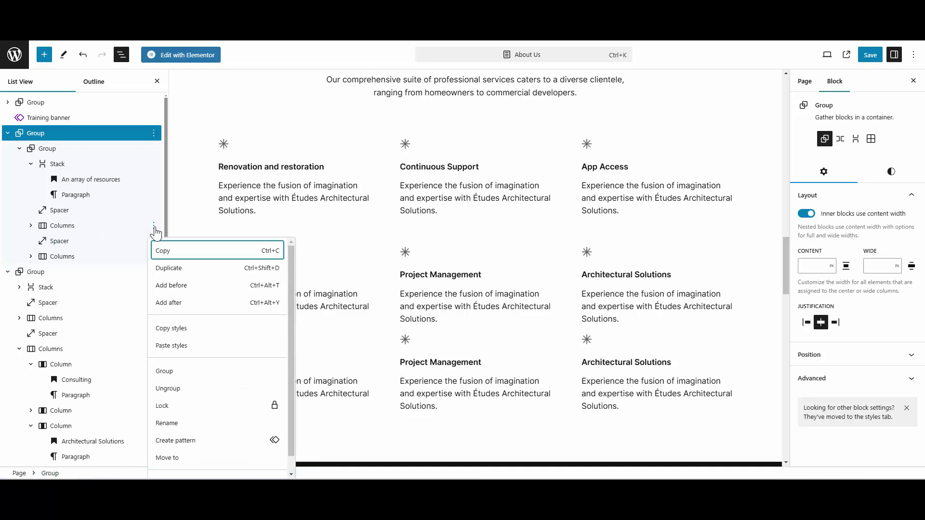